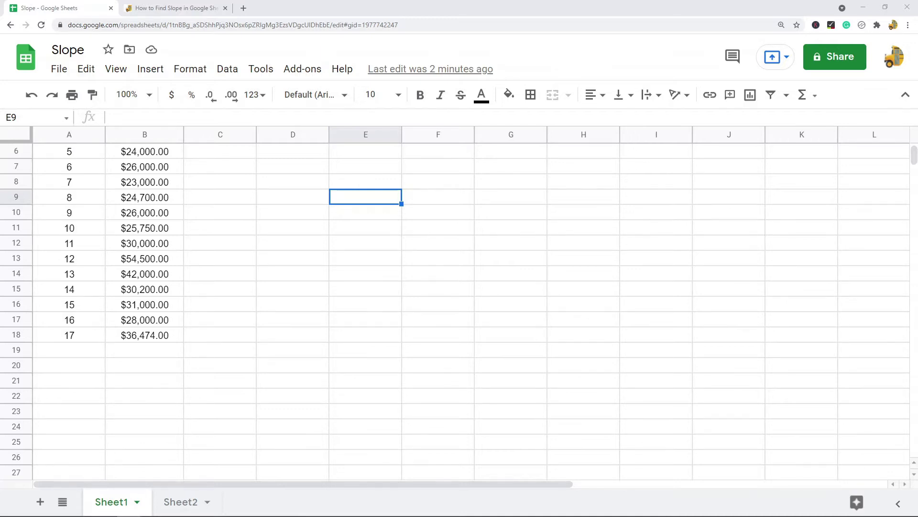
# - Insert a chart from the Month and Sales Revenue data in A1:B18 and place it right of column B
pyautogui.scroll(2, 244, 285)
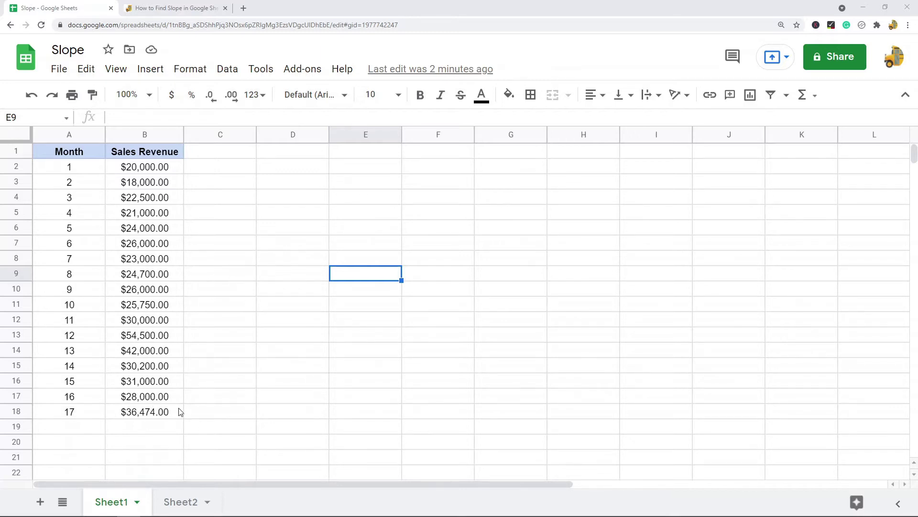
pyautogui.click(159, 415)
pyautogui.moveTo(159, 417); pyautogui.dragTo(54, 140)
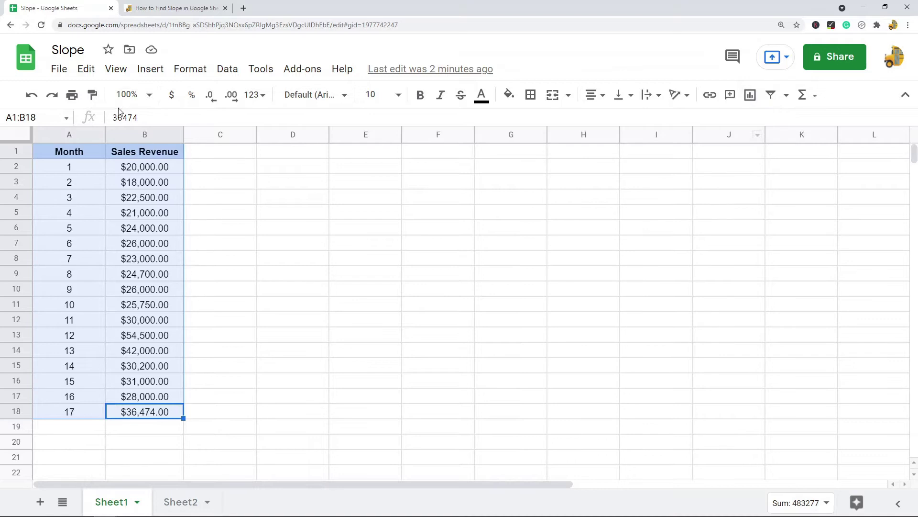
pyautogui.click(153, 74)
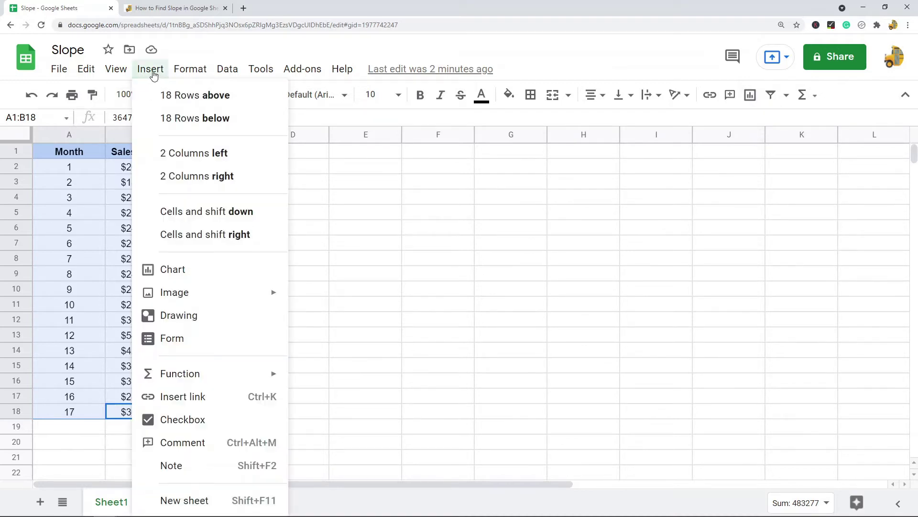
pyautogui.click(209, 271)
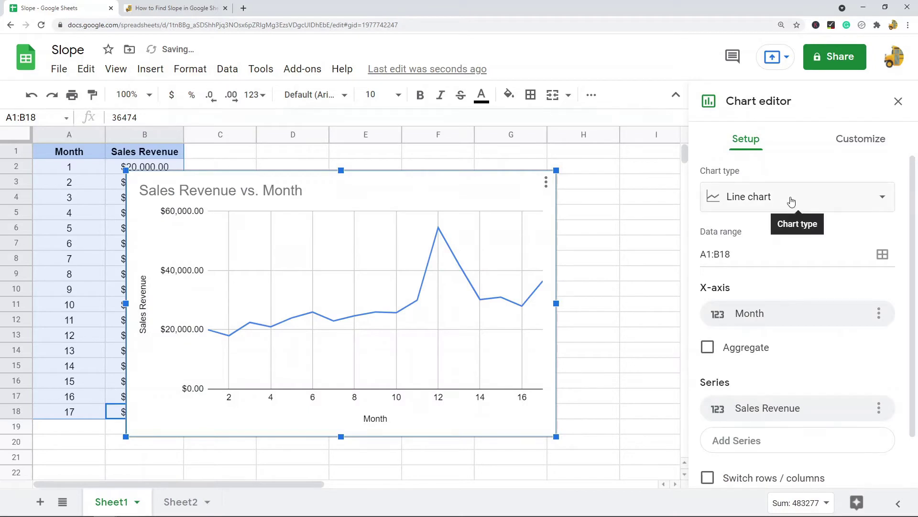
pyautogui.moveTo(338, 228); pyautogui.dragTo(416, 215)
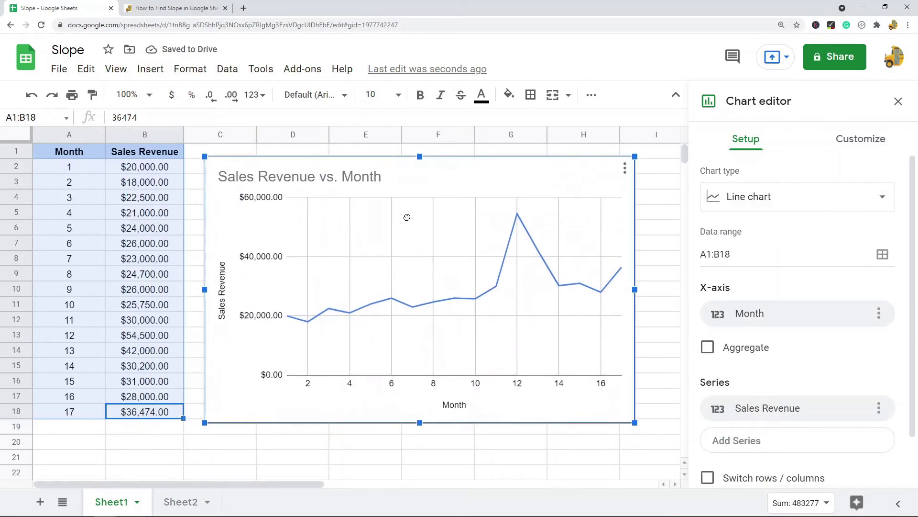
# - Change the Sales Revenue vs. Month chart type from line to Scatter chart
pyautogui.click(794, 198)
pyautogui.scroll(-3, 751, 355)
pyautogui.scroll(-8, 737, 312)
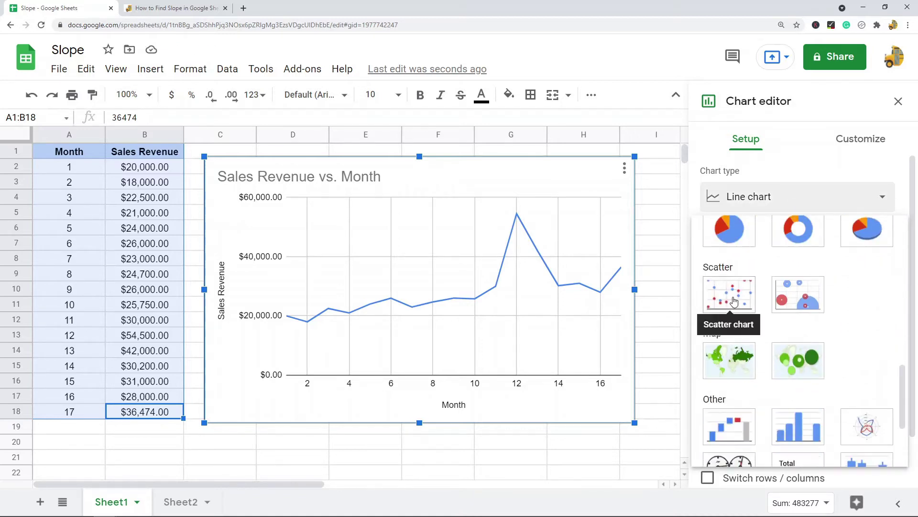
pyautogui.click(735, 301)
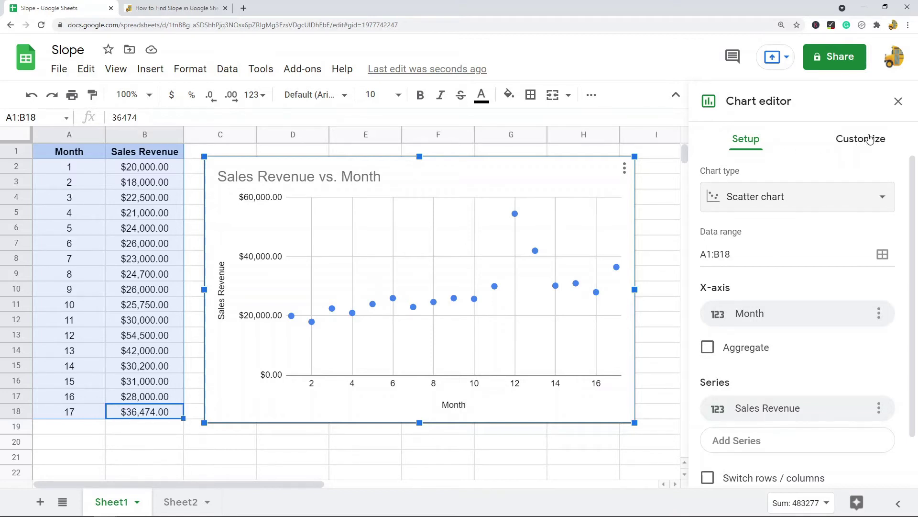
# - Enable Trendline in the chart's Customize > Series settings to draw a linear trendline
pyautogui.click(898, 101)
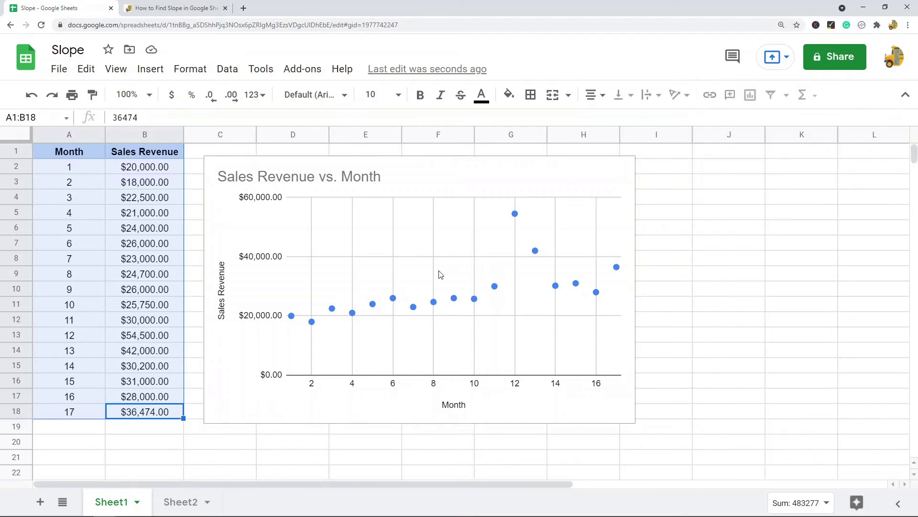
pyautogui.doubleClick(443, 244)
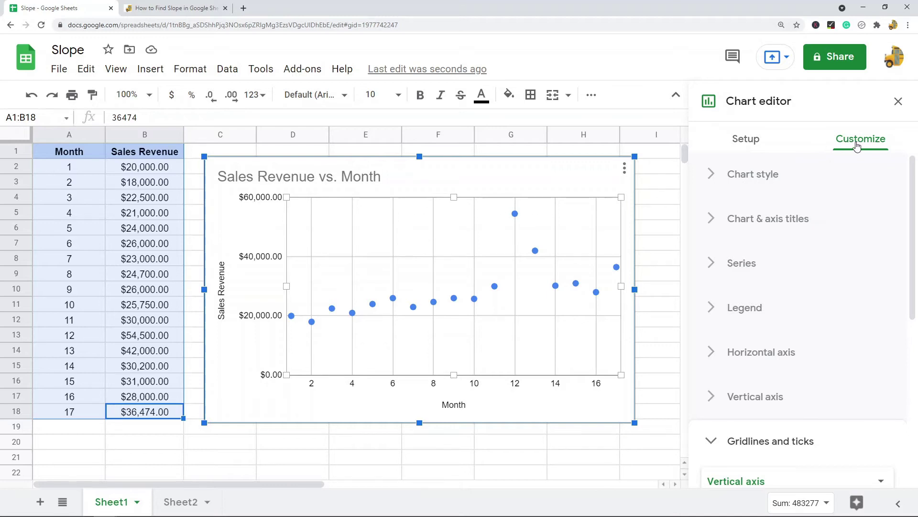
pyautogui.click(723, 264)
pyautogui.scroll(-8, 836, 240)
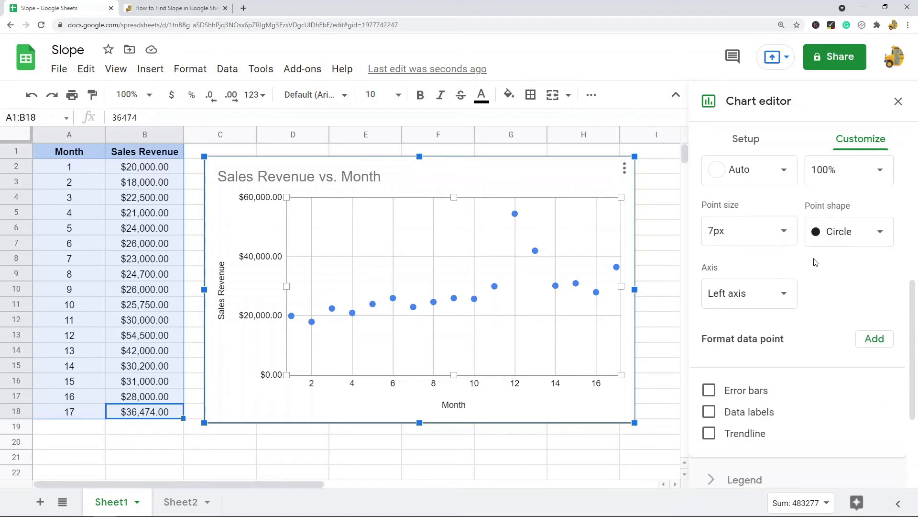
pyautogui.click(728, 340)
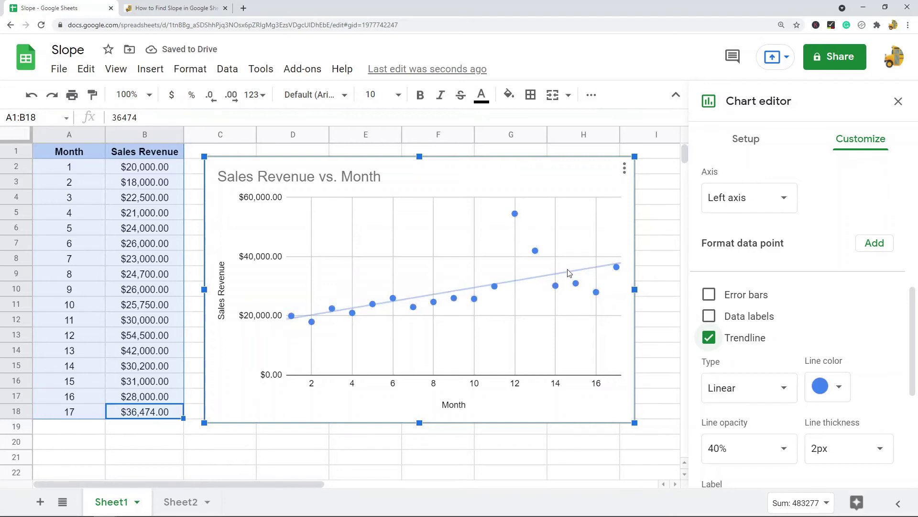
# - Set the trendline label to Use Equation so the legend shows 1155*x + 18022
pyautogui.scroll(-2, 576, 268)
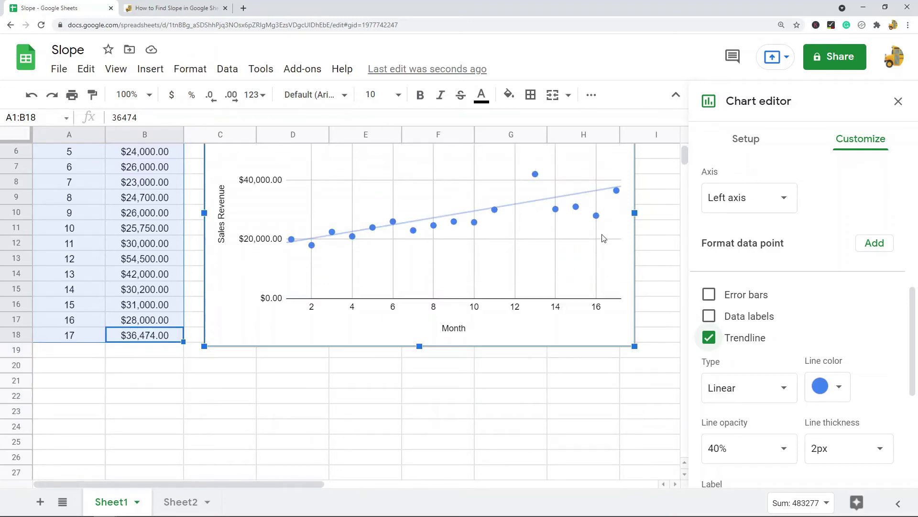
pyautogui.scroll(1, 600, 238)
pyautogui.scroll(-1, 820, 304)
pyautogui.scroll(-2, 789, 300)
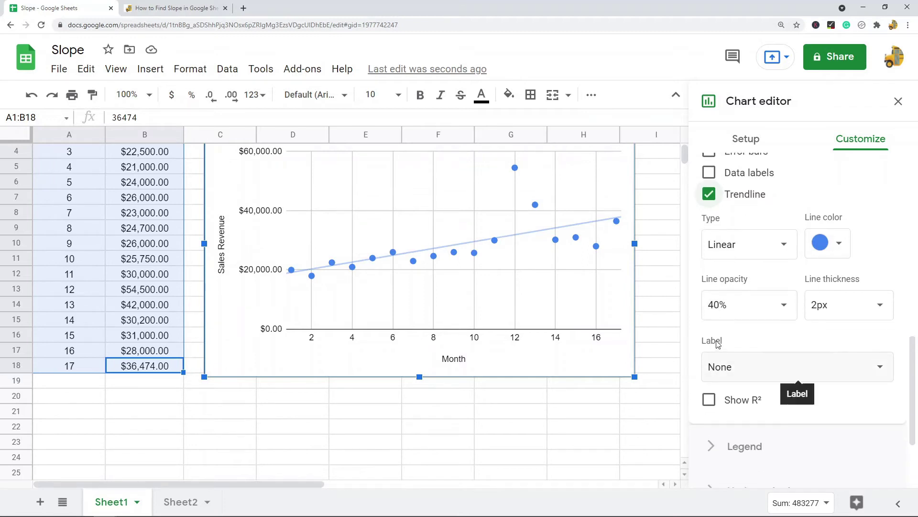
pyautogui.scroll(-1, 769, 349)
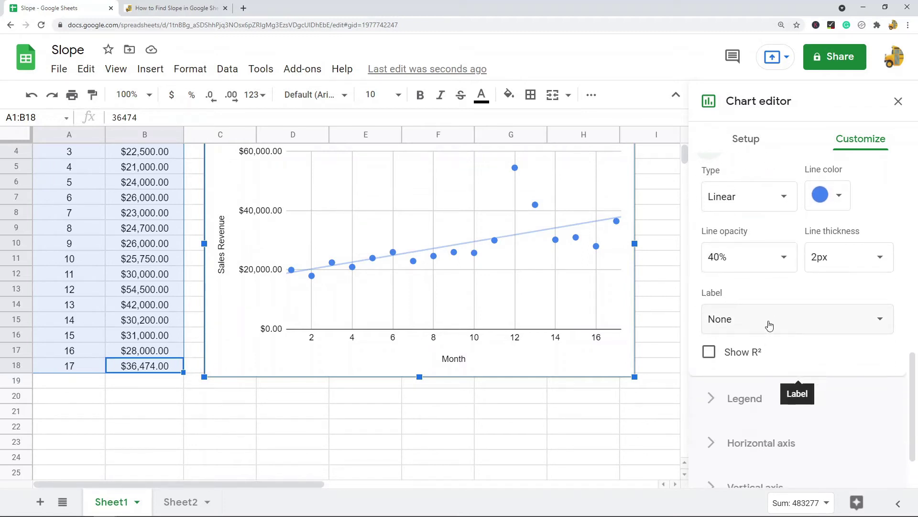
pyautogui.click(768, 321)
pyautogui.click(756, 362)
pyautogui.scroll(1, 541, 261)
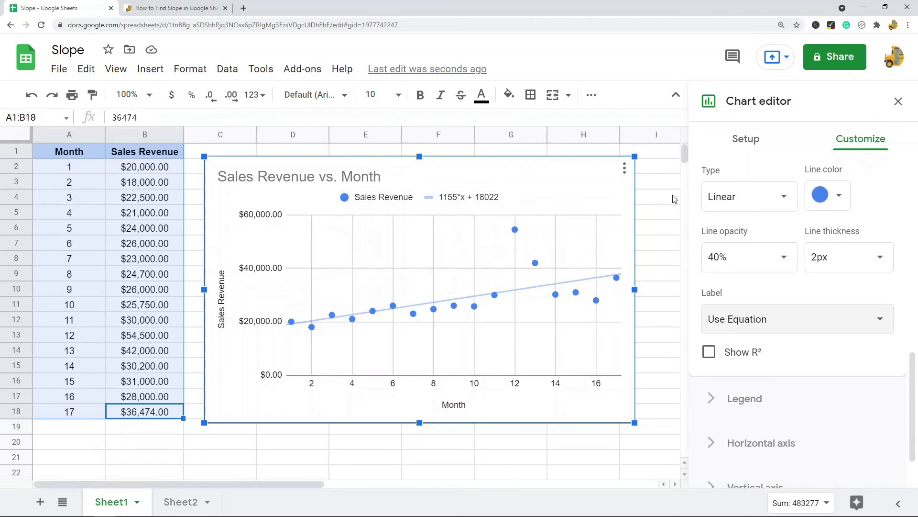
# - Switch to Sheet2 and review the SLOPE(data_y, data_x) syntax reminder
pyautogui.click(184, 501)
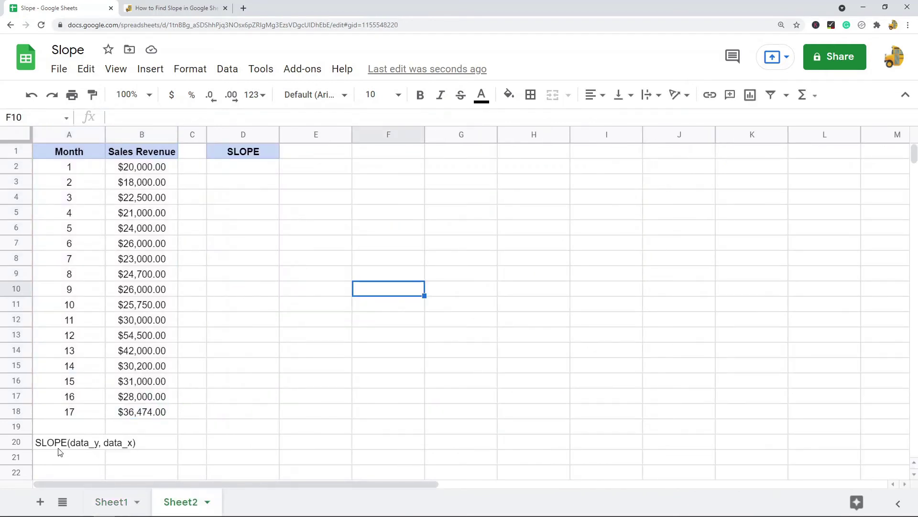
pyautogui.scroll(-1, 118, 416)
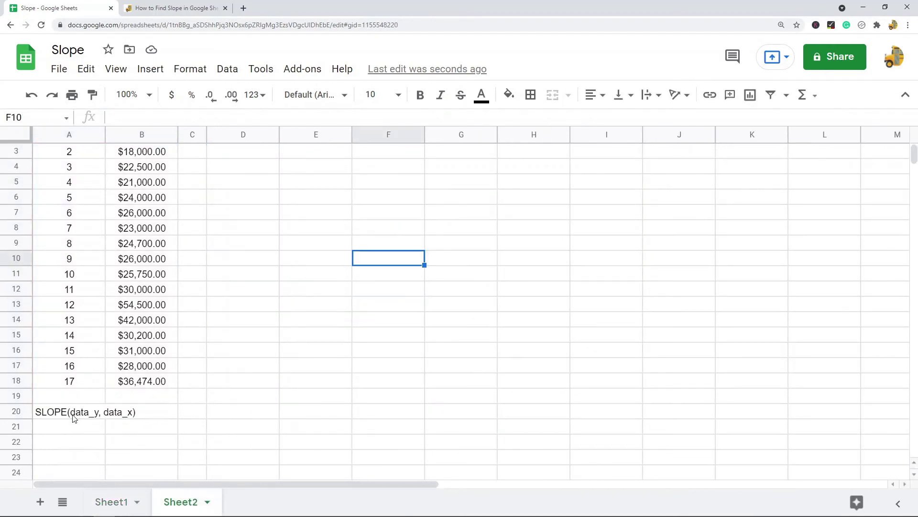
pyautogui.click(69, 418)
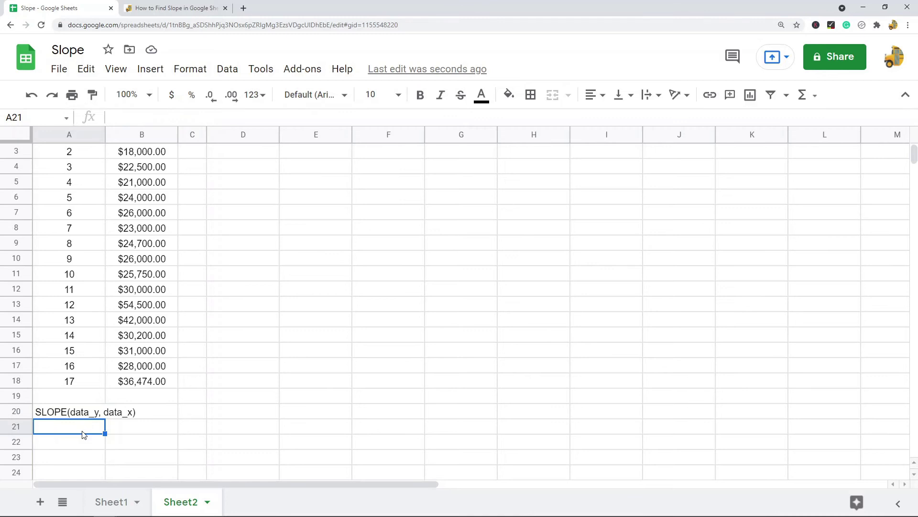
pyautogui.click(82, 428)
pyautogui.scroll(2, 465, 221)
# - Enter =SLOPE(B2:B18,A2:A18) in D2 under the SLOPE heading, previewing 1155.25
pyautogui.doubleClick(237, 168)
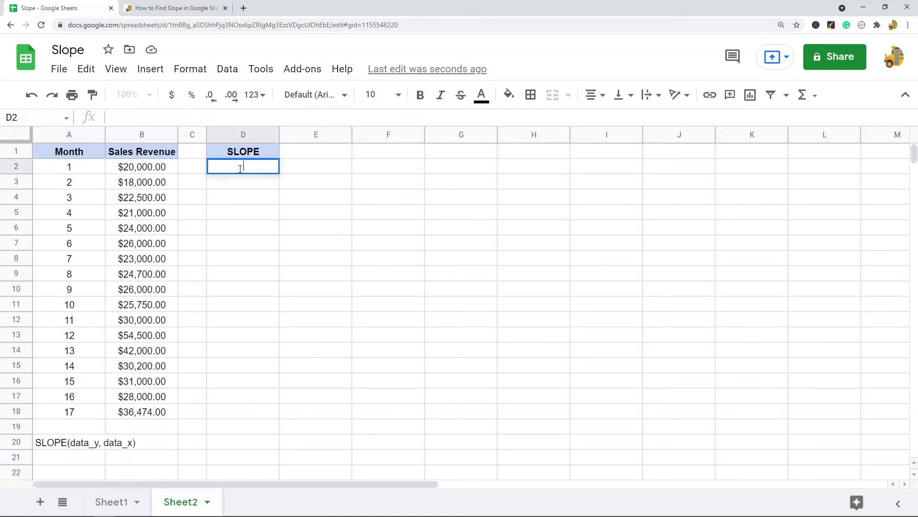
pyautogui.write('=Slope')
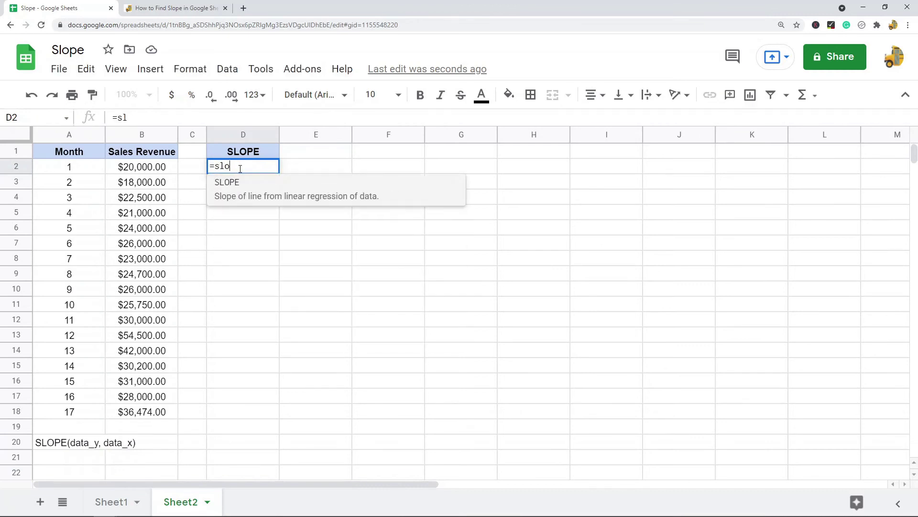
pyautogui.press('Tab')
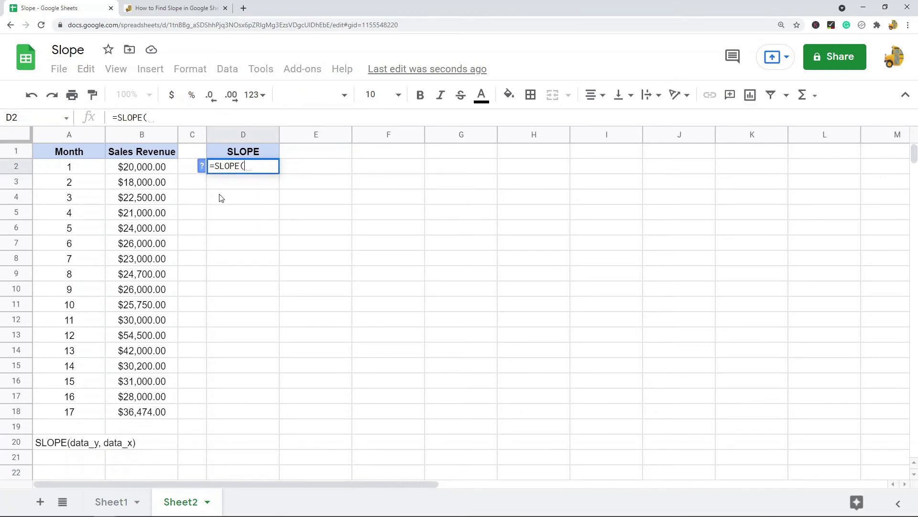
pyautogui.moveTo(154, 173); pyautogui.dragTo(156, 414)
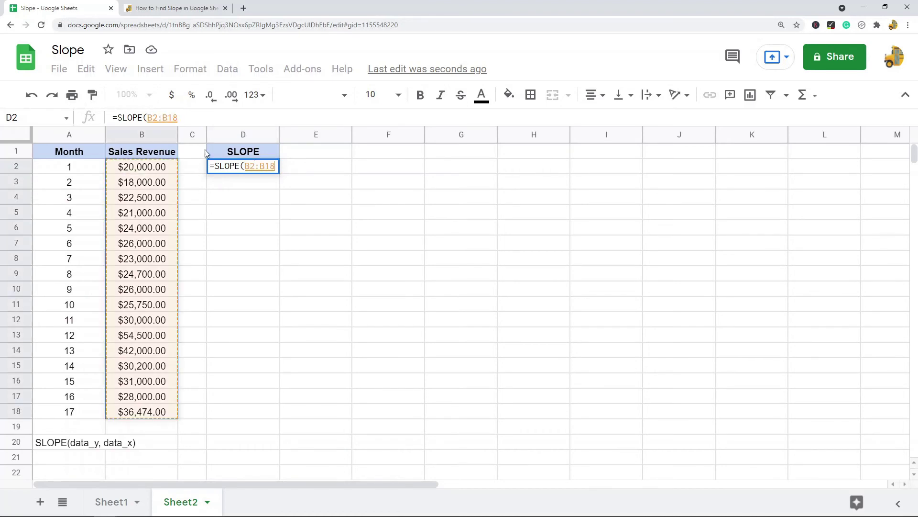
pyautogui.click(202, 117)
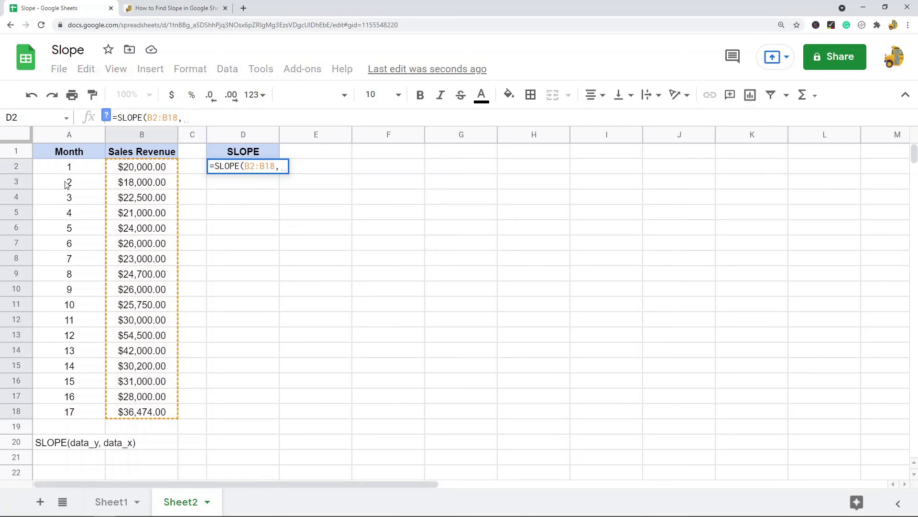
pyautogui.click(69, 167)
pyautogui.keyDown('shift'); pyautogui.click(86, 413); pyautogui.keyUp('shift')
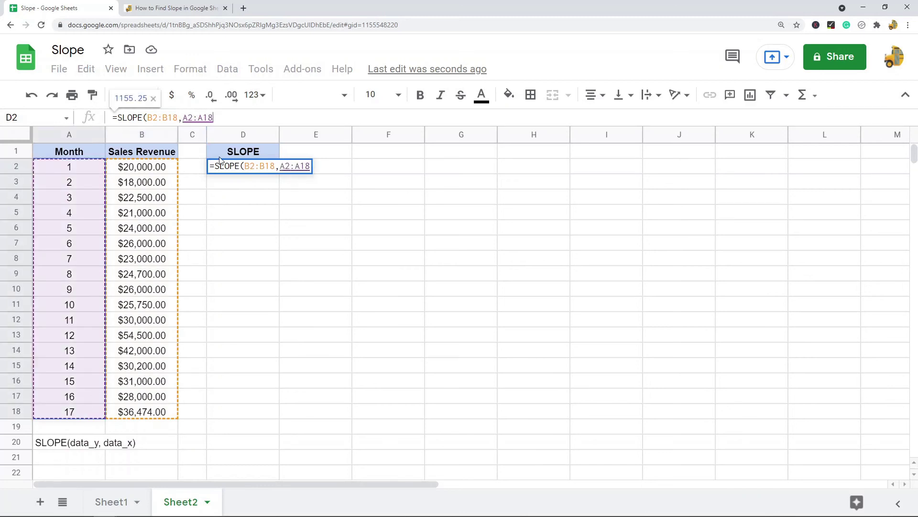
pyautogui.write(')')
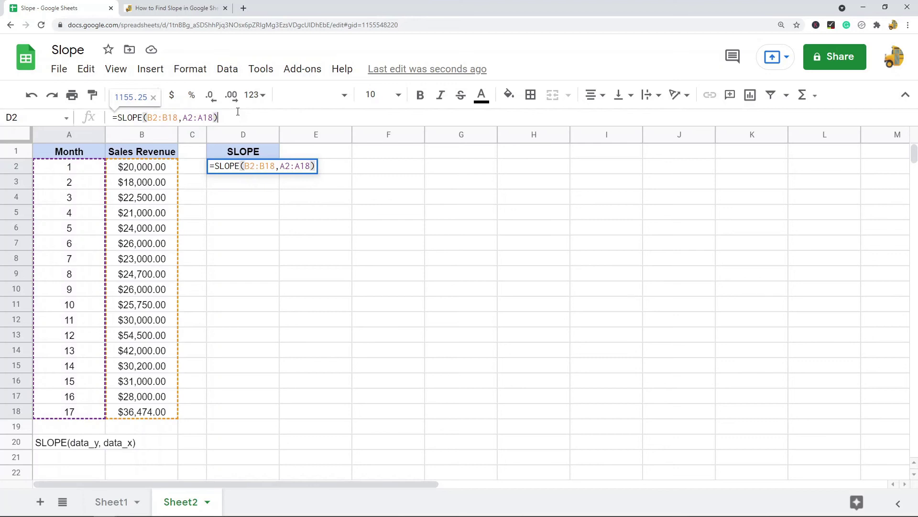
pyautogui.press('Return')
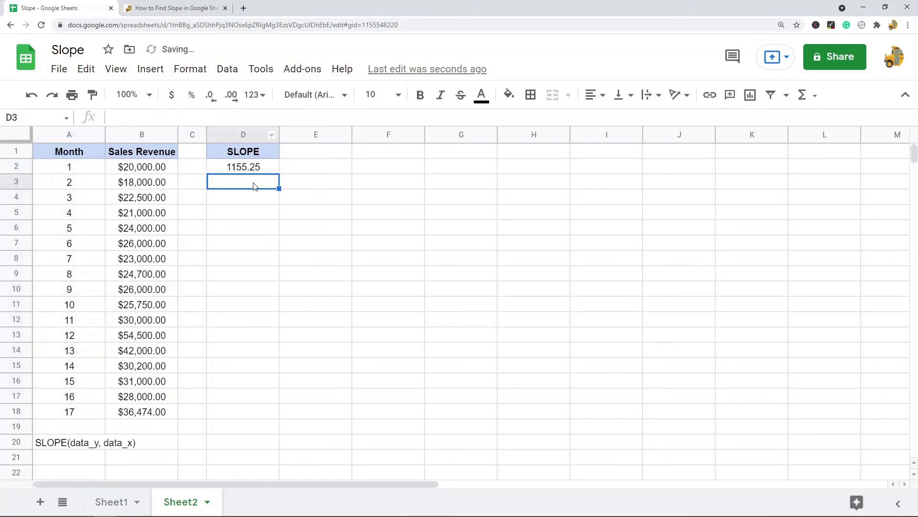
pyautogui.click(115, 501)
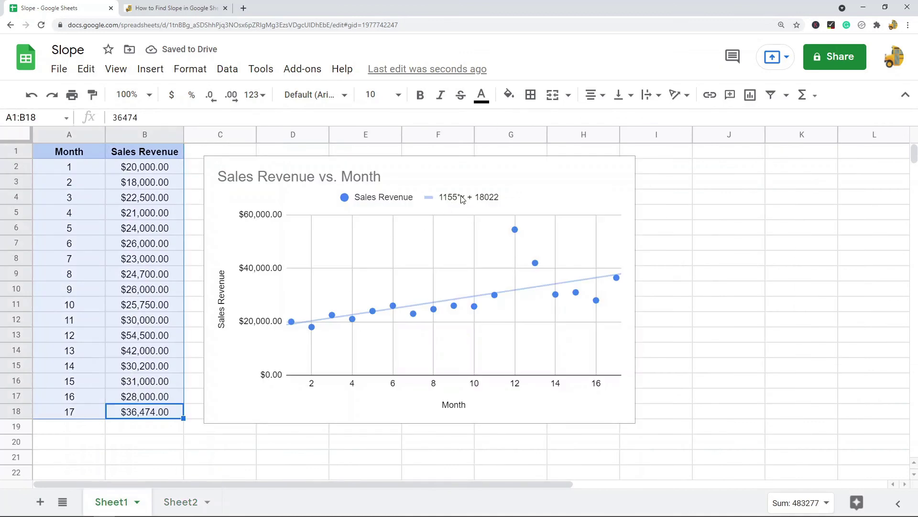
pyautogui.click(181, 501)
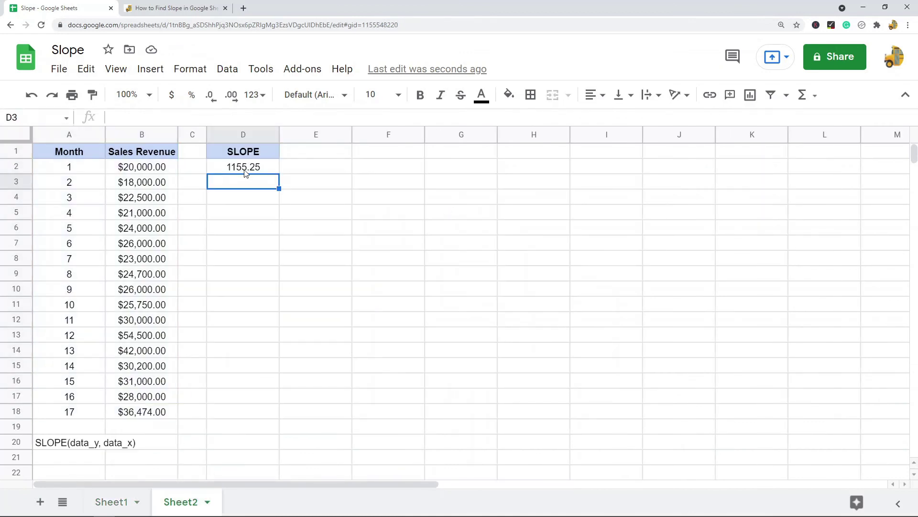
pyautogui.click(112, 501)
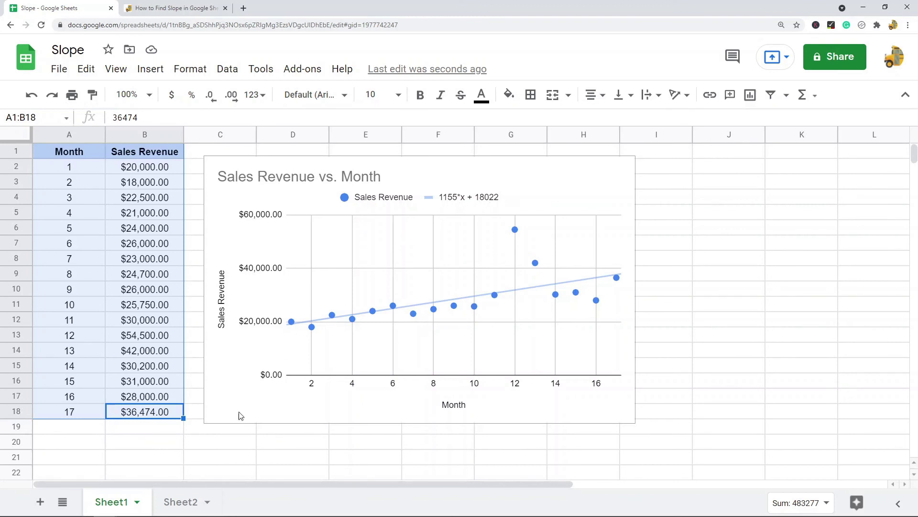
pyautogui.click(180, 502)
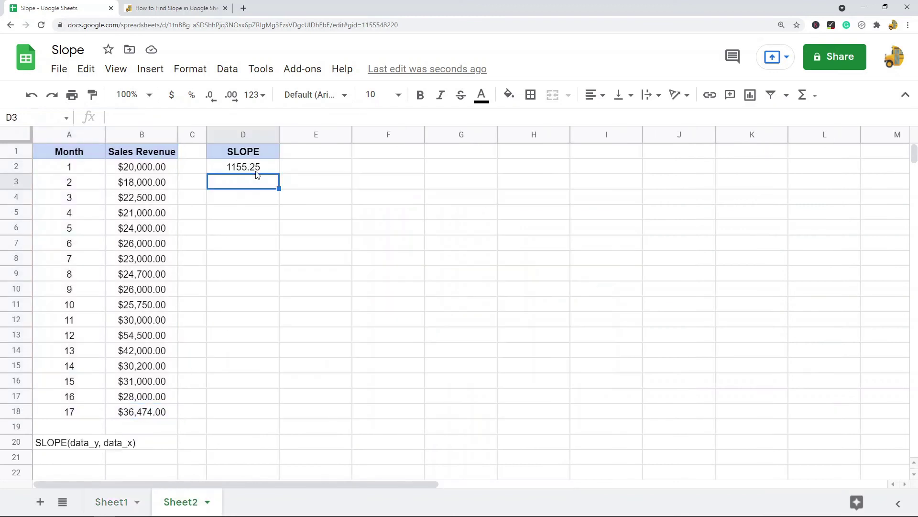
pyautogui.click(259, 169)
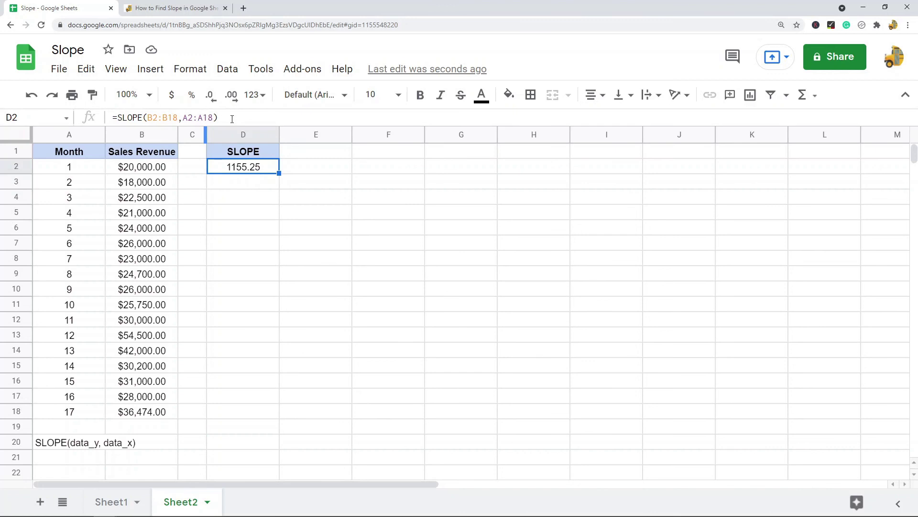